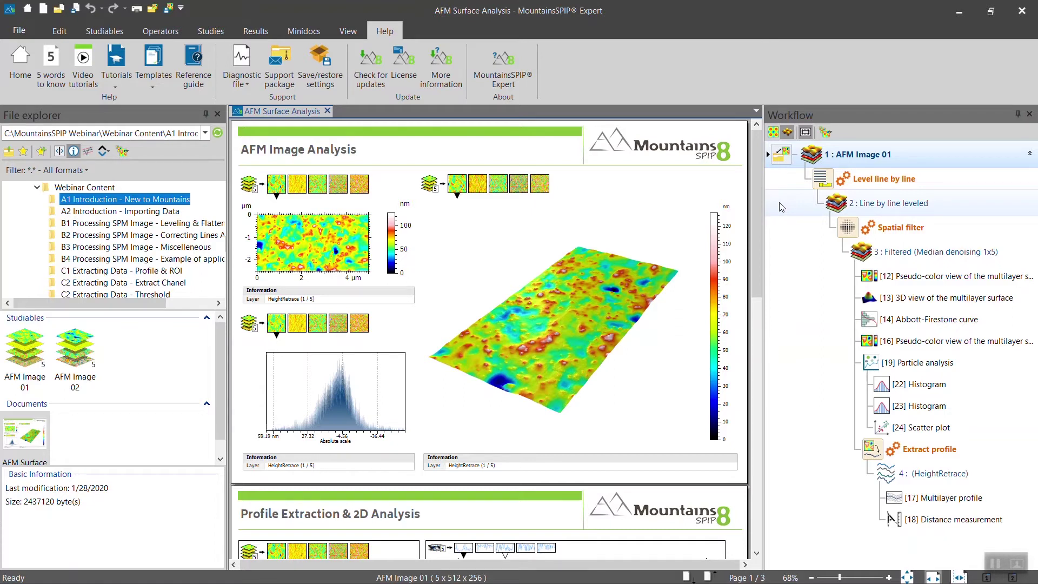
Select the 'Spatial filter' operator in the AFM Image 01 workflow
{"action": "left_click", "coordinate": [777, 223]}
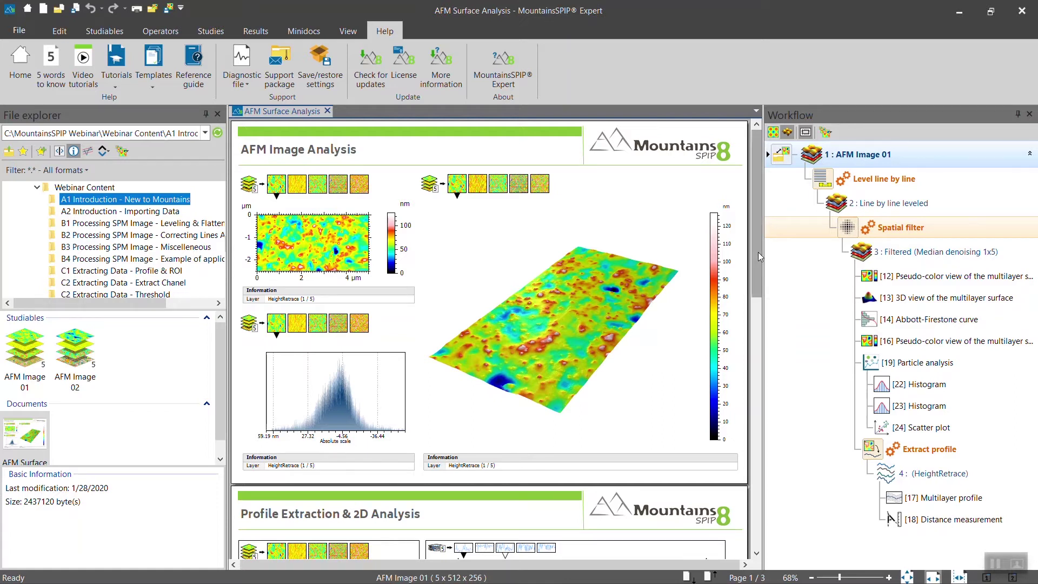
{"action": "left_click_drag", "start_coordinate": [758, 251], "coordinate": [755, 305]}
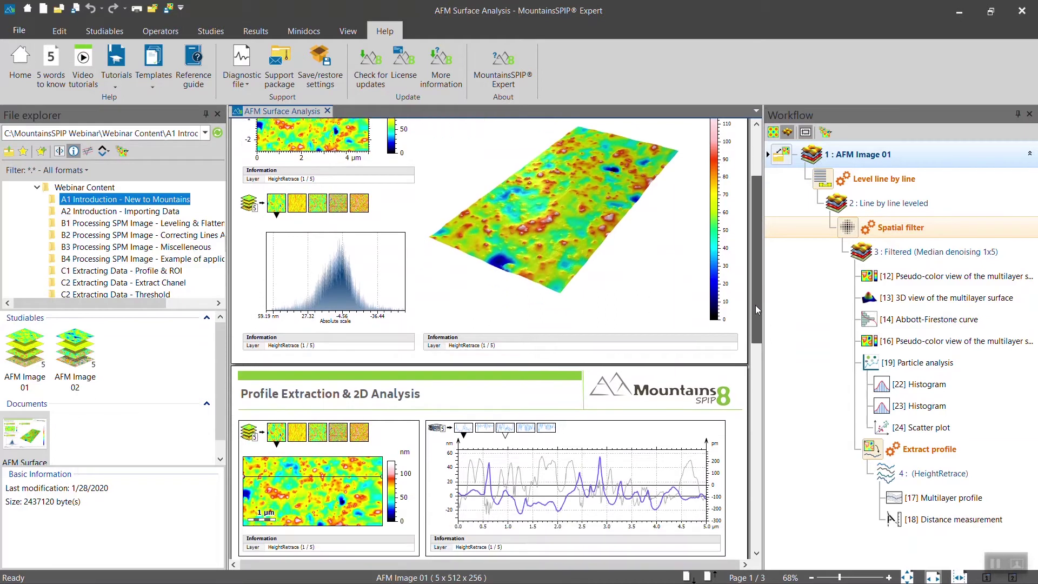
{"action": "left_click_drag", "start_coordinate": [755, 306], "coordinate": [753, 506]}
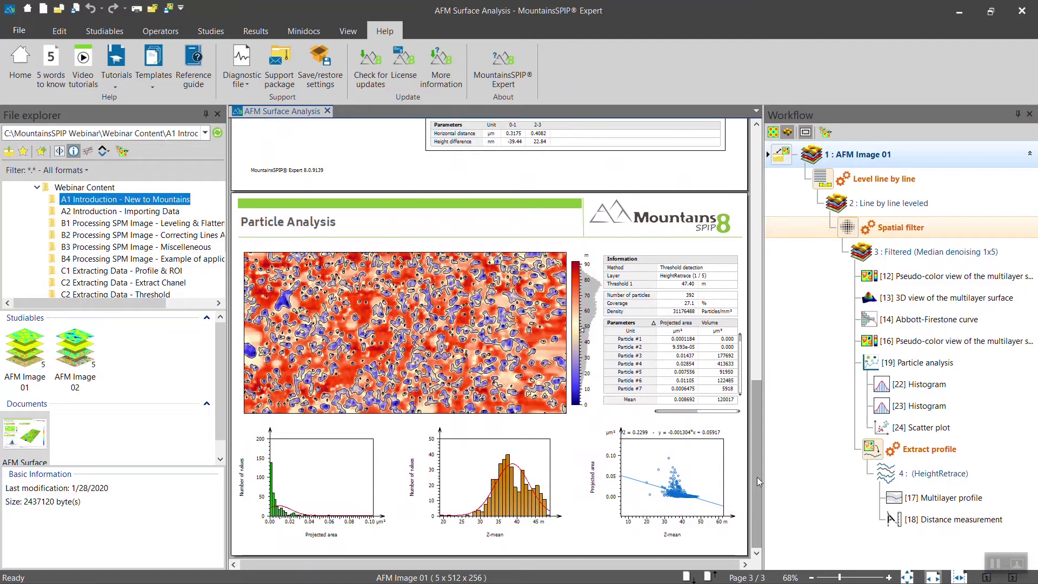
{"action": "left_click_drag", "start_coordinate": [757, 476], "coordinate": [751, 209]}
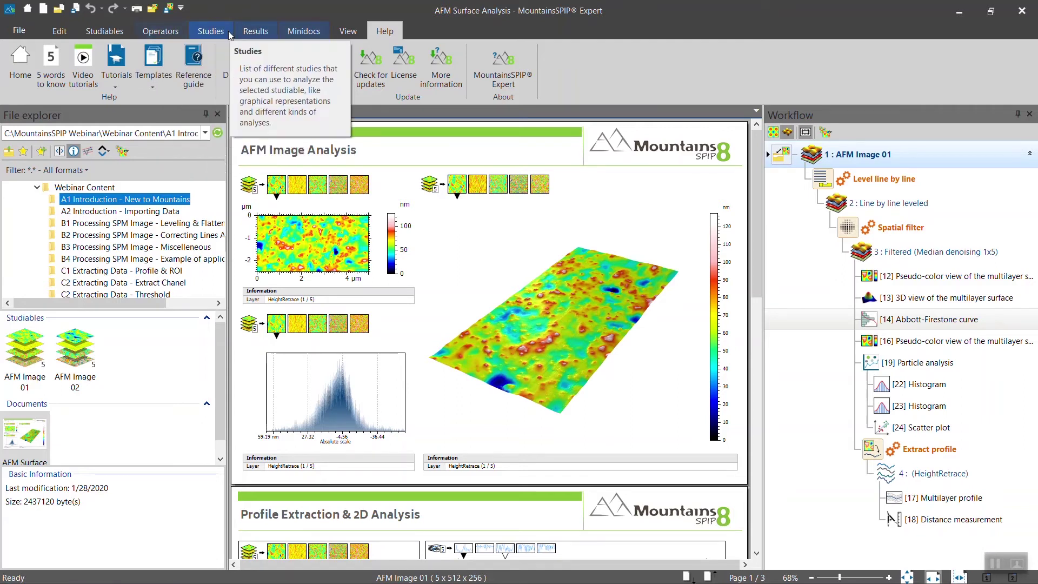
Show the Operators ribbon tools for leveling, filtering and data extraction
{"action": "left_click", "coordinate": [141, 32]}
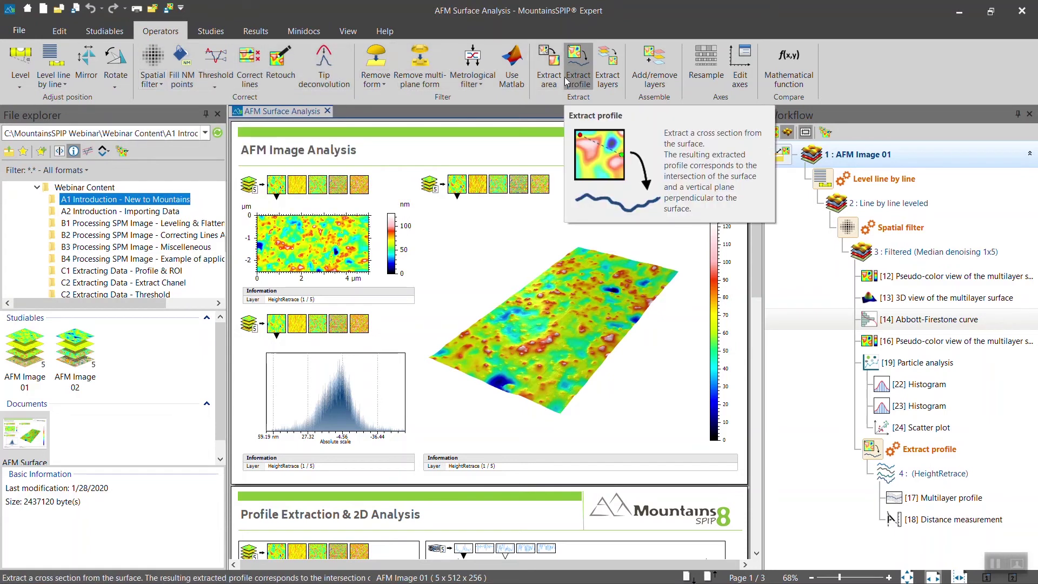
Show the Studies ribbon: pseudo-color view, 3D view and particle analysis
{"action": "left_click", "coordinate": [211, 34]}
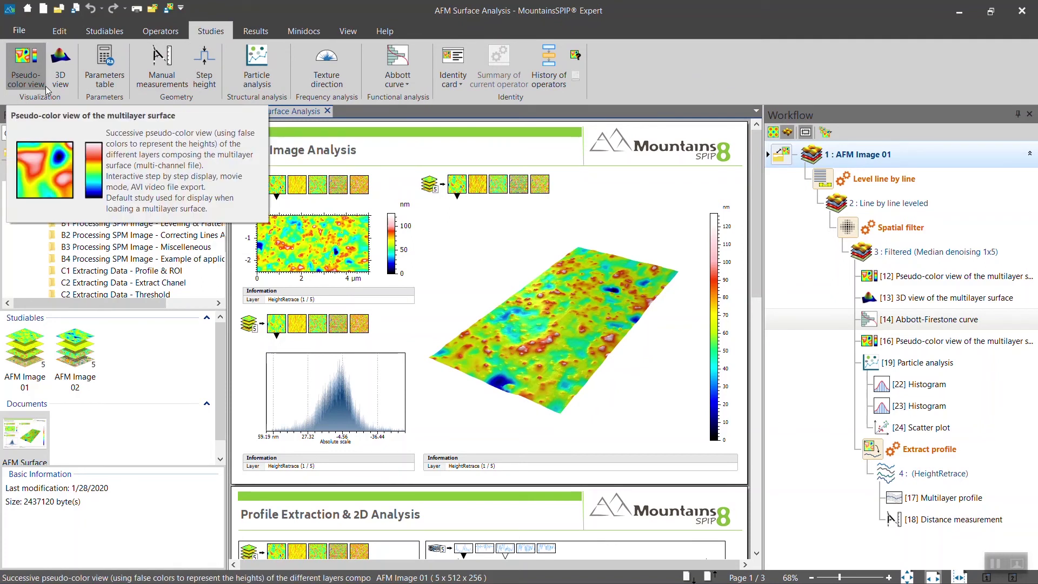
Show the Results ribbon: statistics, histogram, tolerance limits and numerical export
{"action": "left_click", "coordinate": [267, 31]}
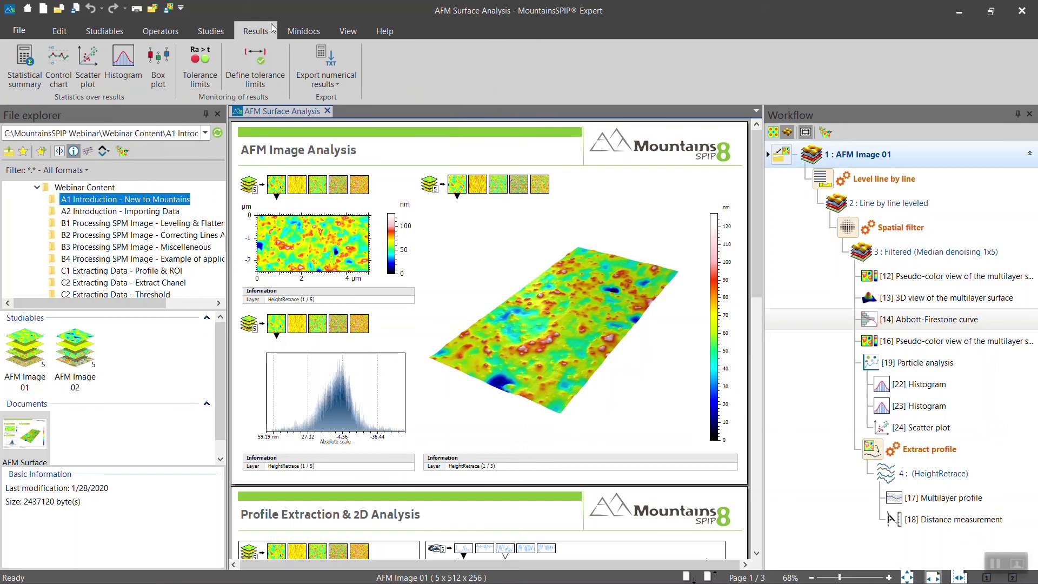